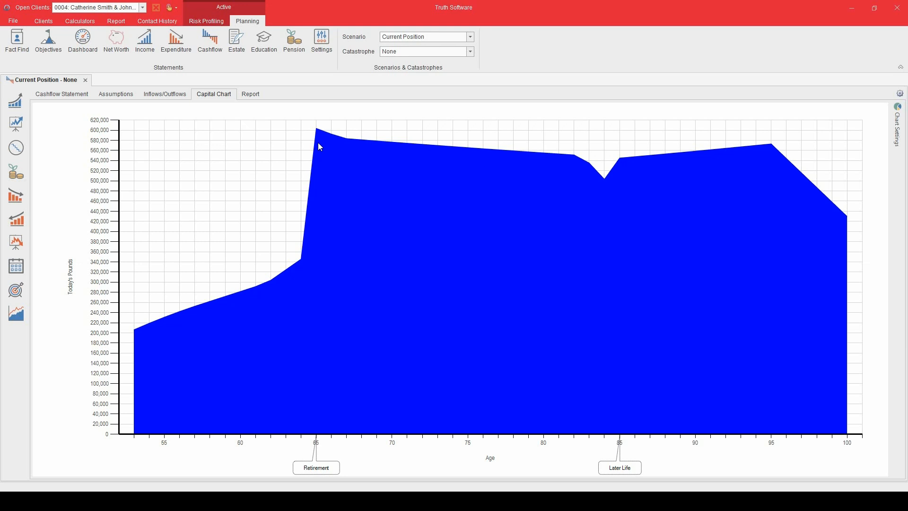
Switch the cashflow capital chart from the Current Position scenario to the What If scenario
mouse_move(317, 138)
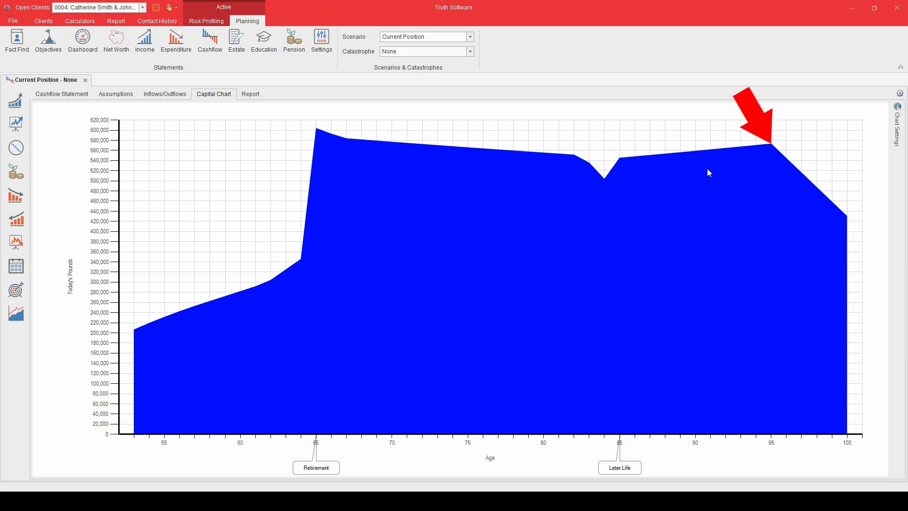
mouse_move(841, 225)
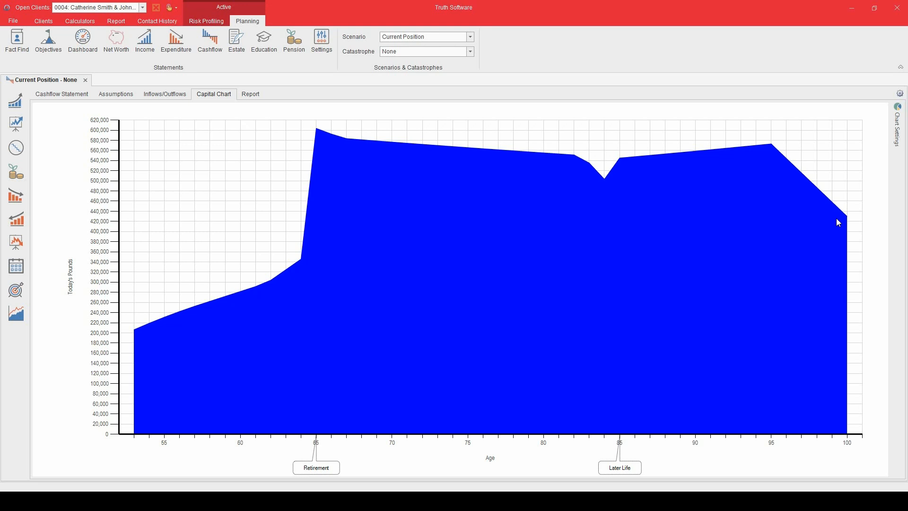
click(470, 38)
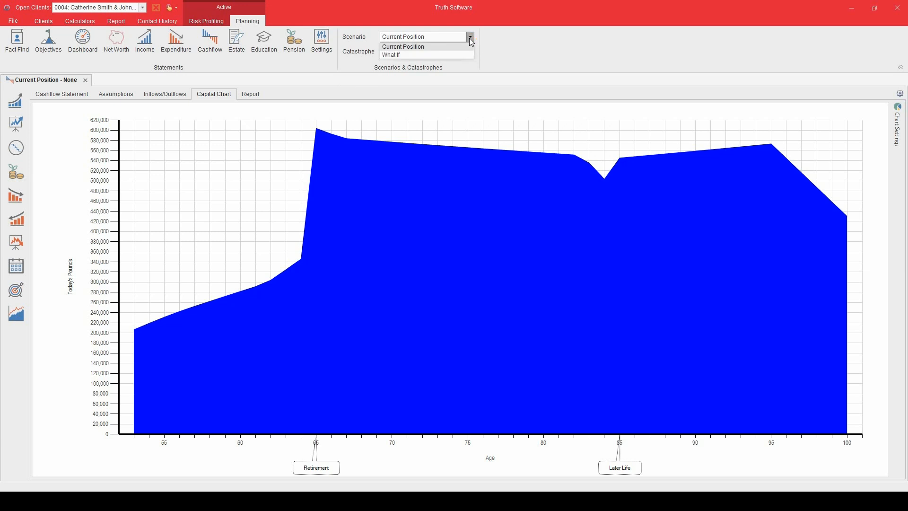
click(470, 38)
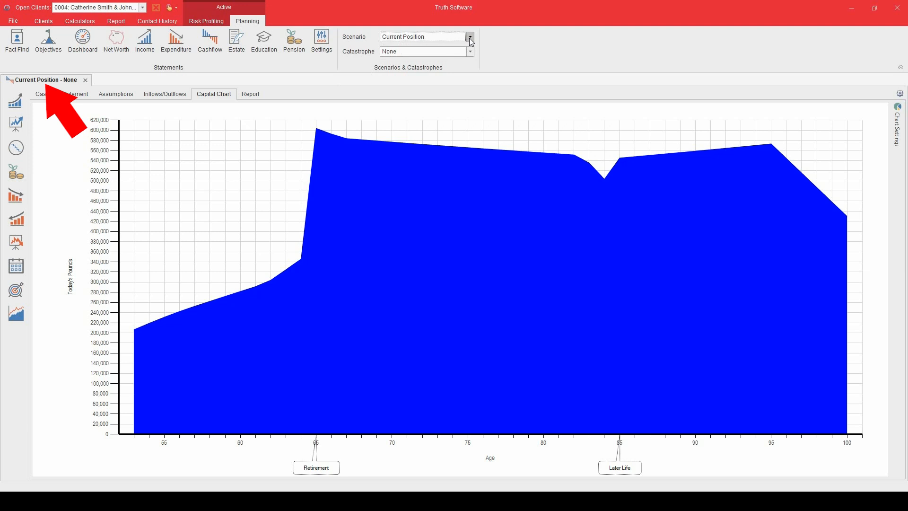
click(470, 39)
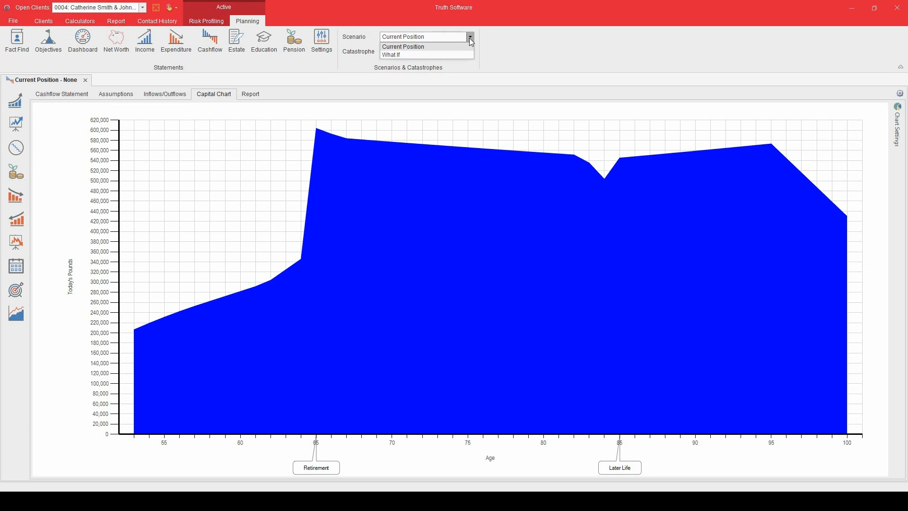
click(418, 54)
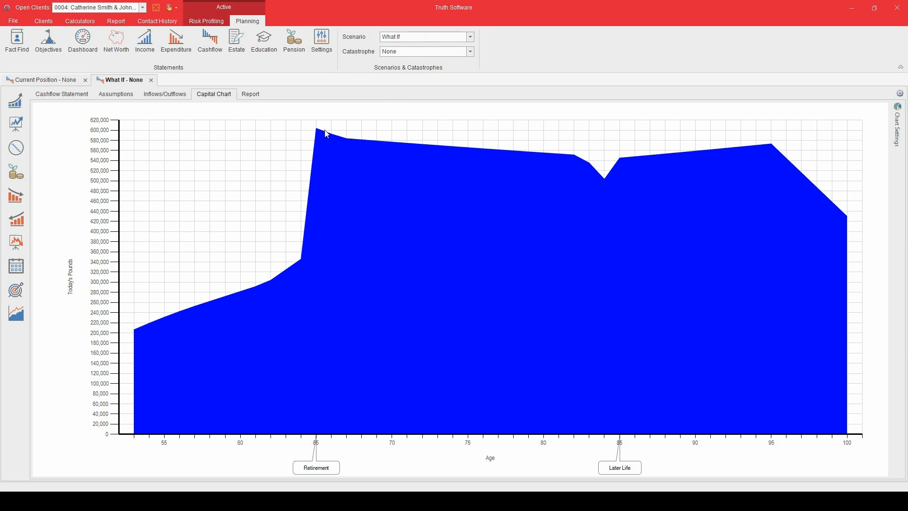
Compare the What If capital chart with the Current Position scenario, and remove the comparison overlay
click(18, 313)
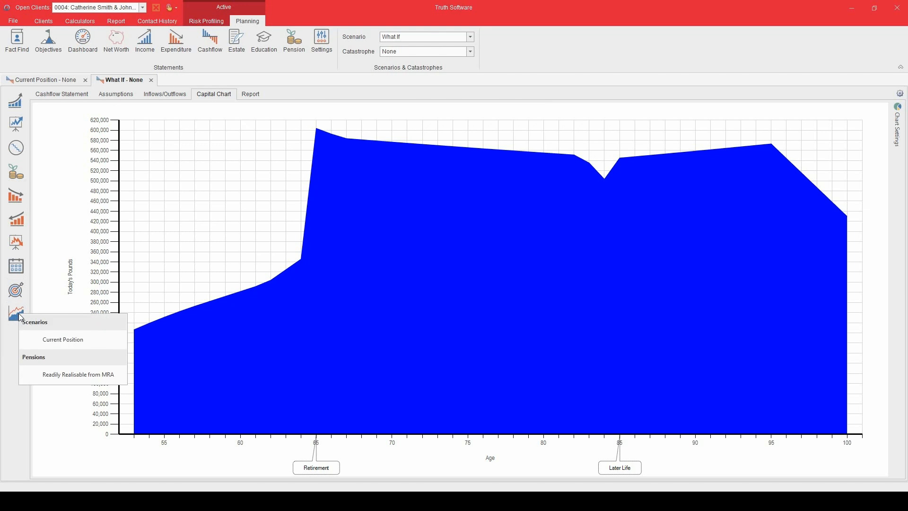
click(54, 336)
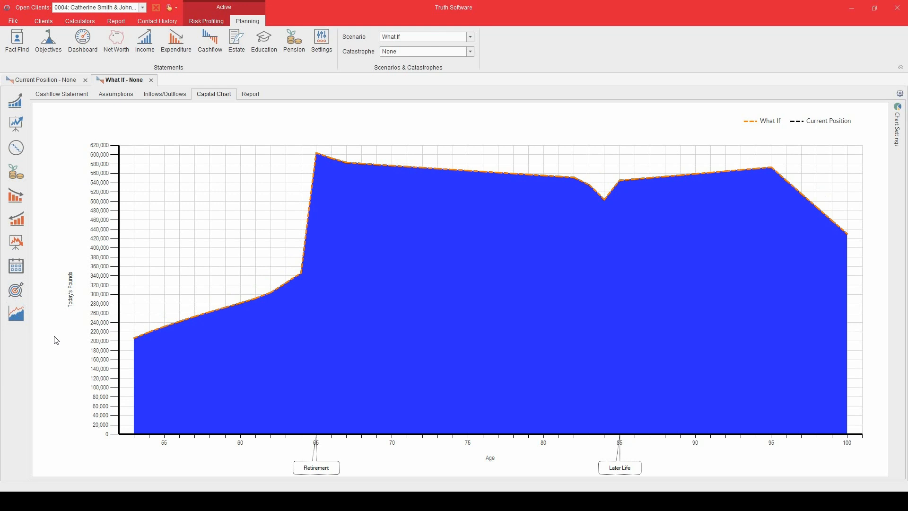
click(24, 318)
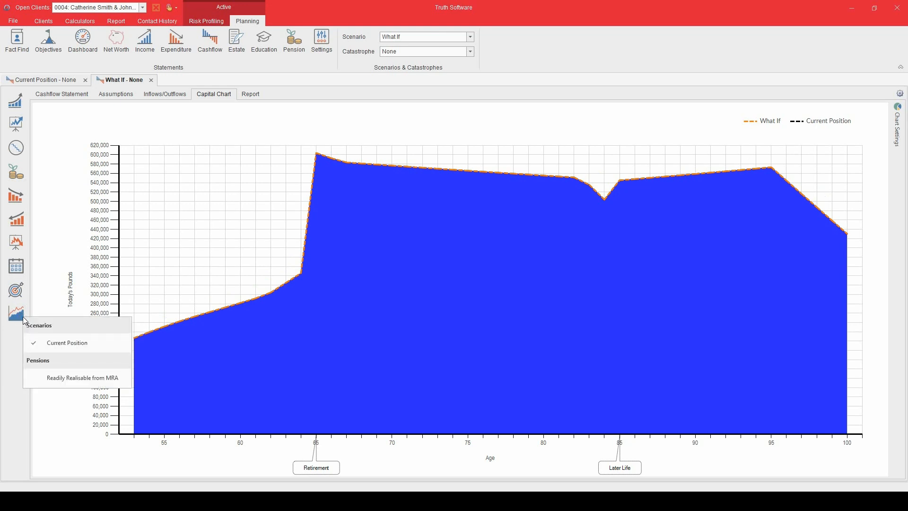
click(68, 344)
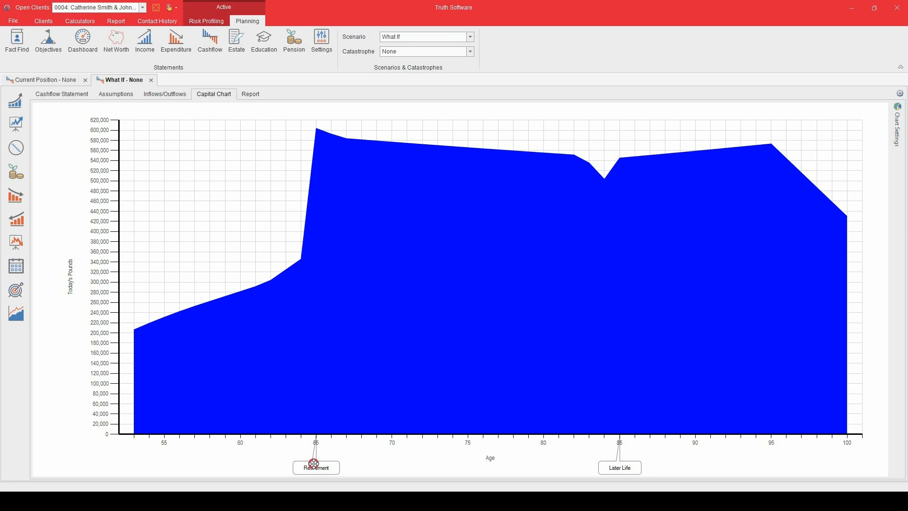
Move the Retirement event to age 60 in the What If scenario and briefly compare it with Current Position
drag(313, 462, 237, 462)
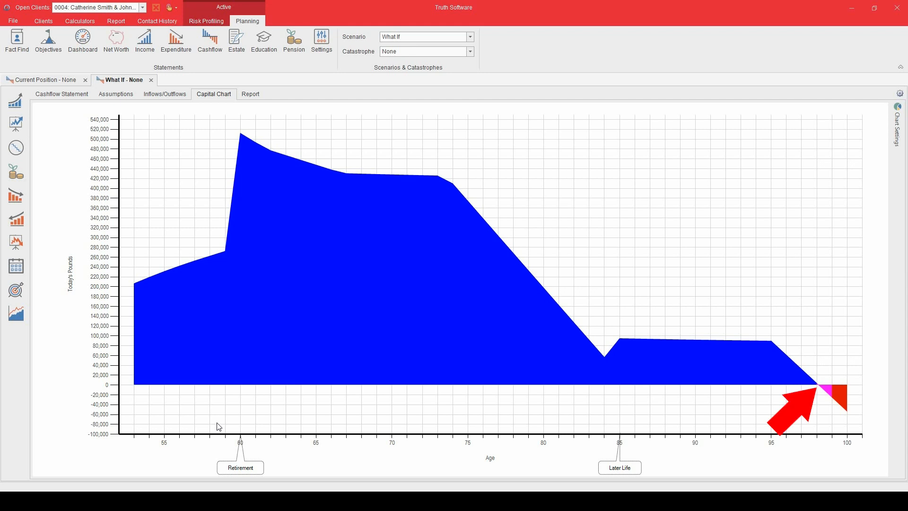
click(16, 316)
click(40, 341)
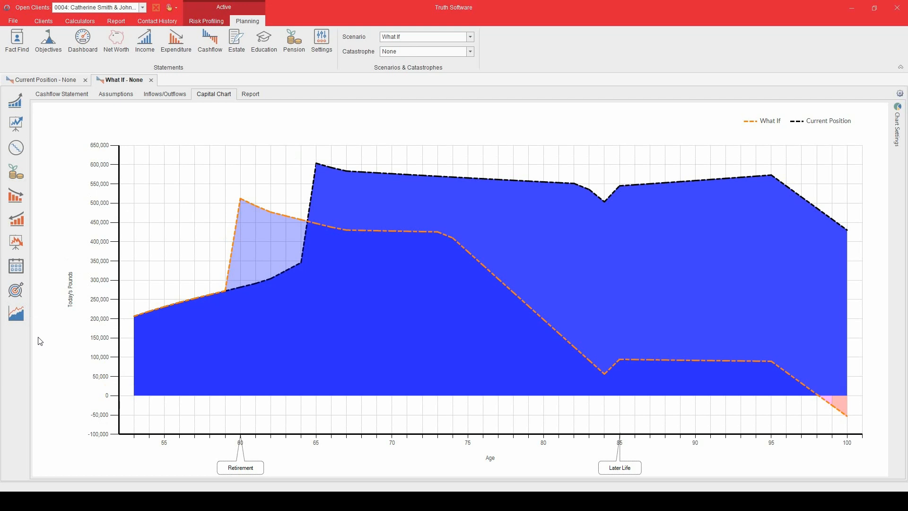
click(19, 312)
click(35, 332)
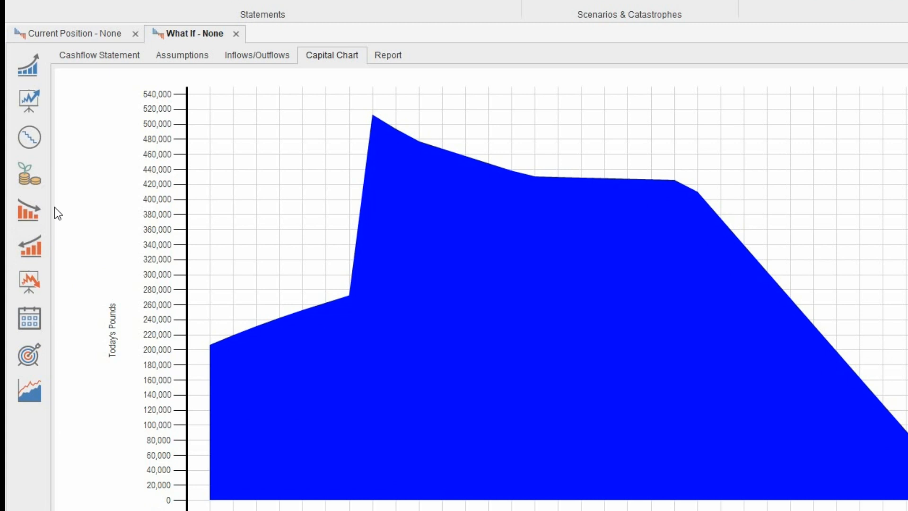
Set the More Inflows Calculator to keep cashflow from dropping below £50,000 through regular earned income
click(35, 66)
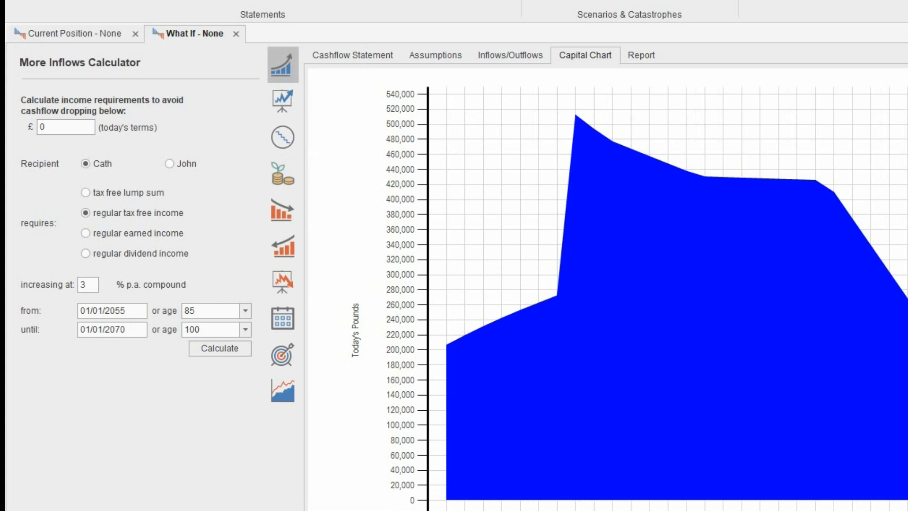
click(59, 128)
key(BackSpace)
text(50000)
key(Tab)
click(132, 235)
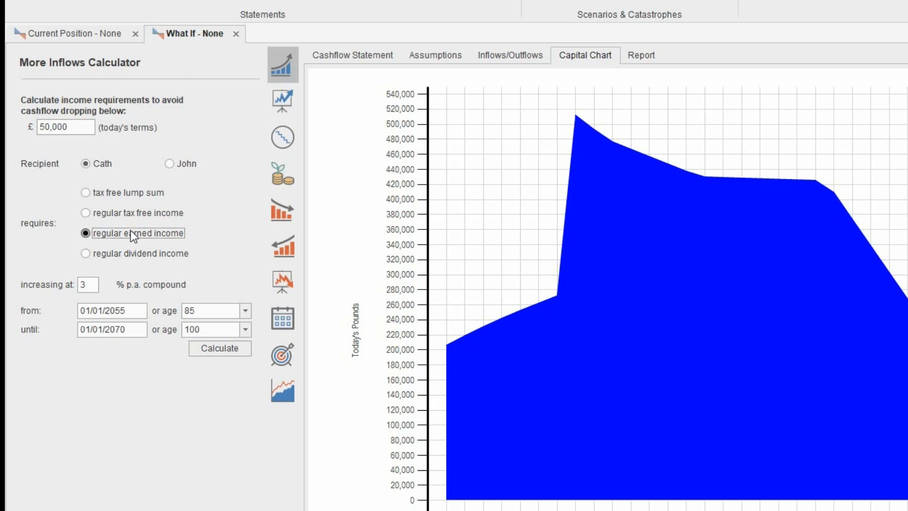
Set the earned income period to run from Retirement until age 65
click(93, 281)
click(246, 311)
click(197, 321)
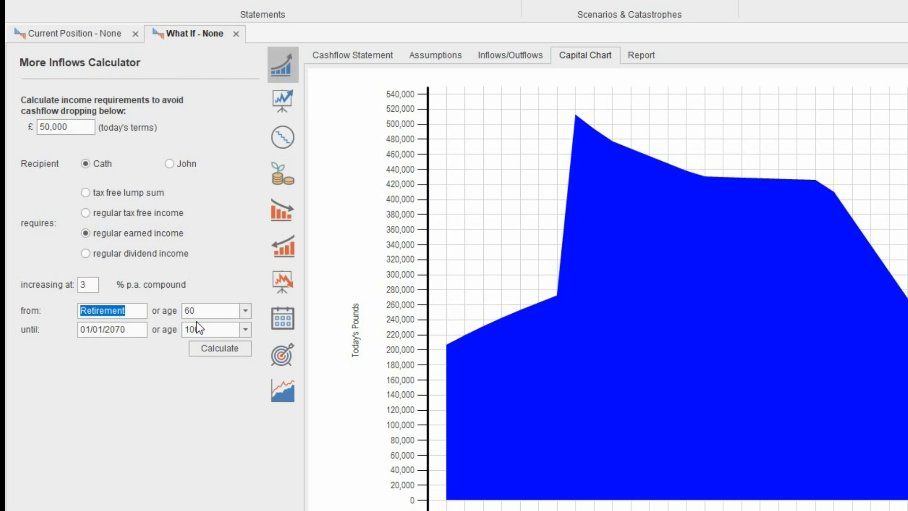
click(226, 327)
key(BackSpace)
key(BackSpace)
key(BackSpace)
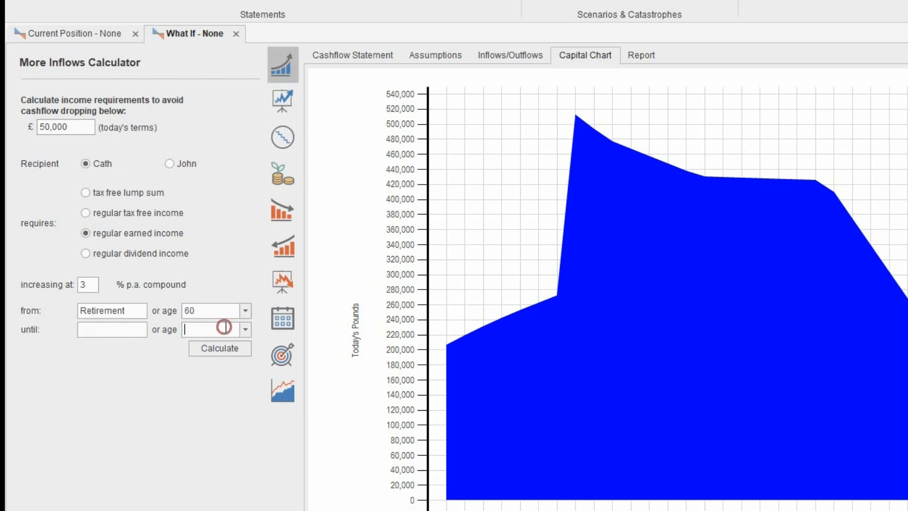
text(65)
key(Tab)
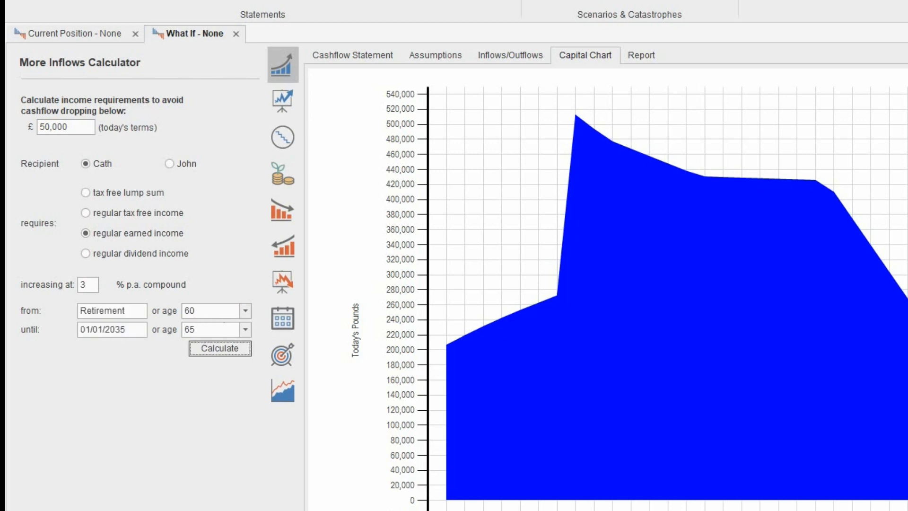
Calculate the required regular earned income, show its effect on the capital chart, and remove the added income item
click(228, 352)
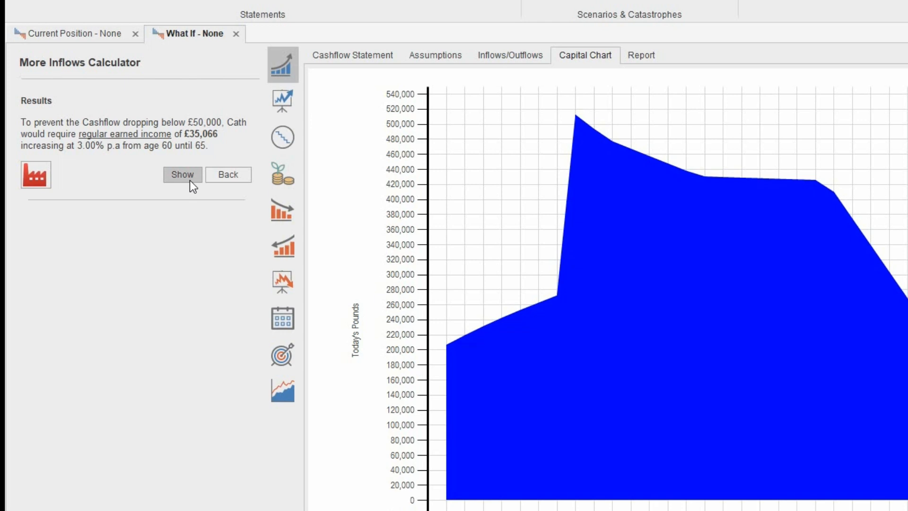
click(190, 179)
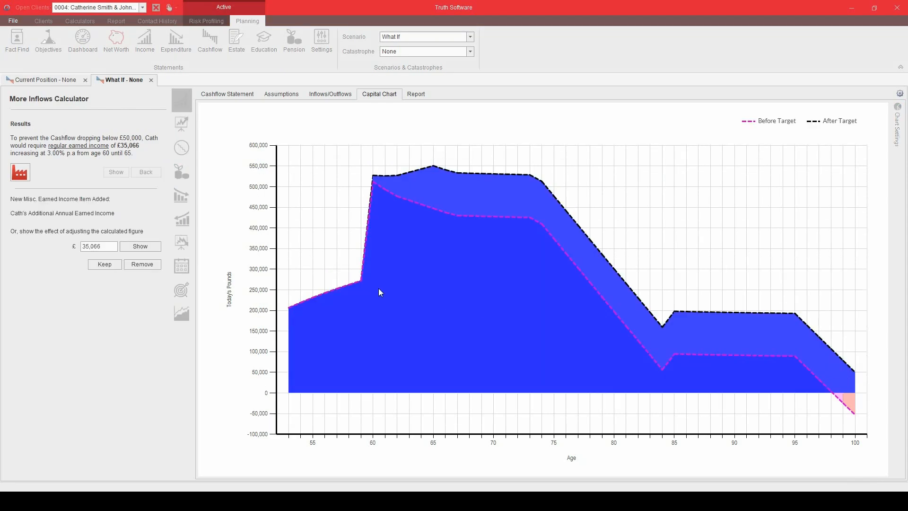
click(138, 265)
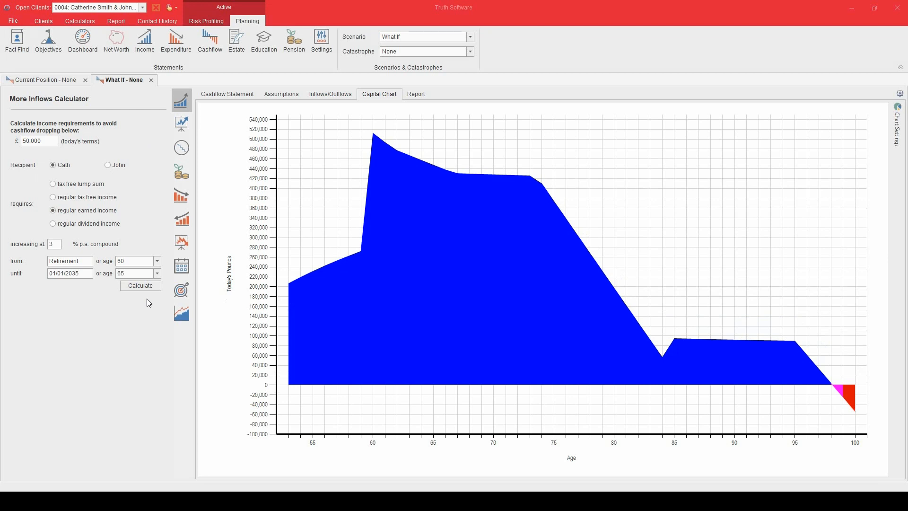
Change the requirement to a tax free lump sum at Later Life, age 85, and calculate it
click(80, 184)
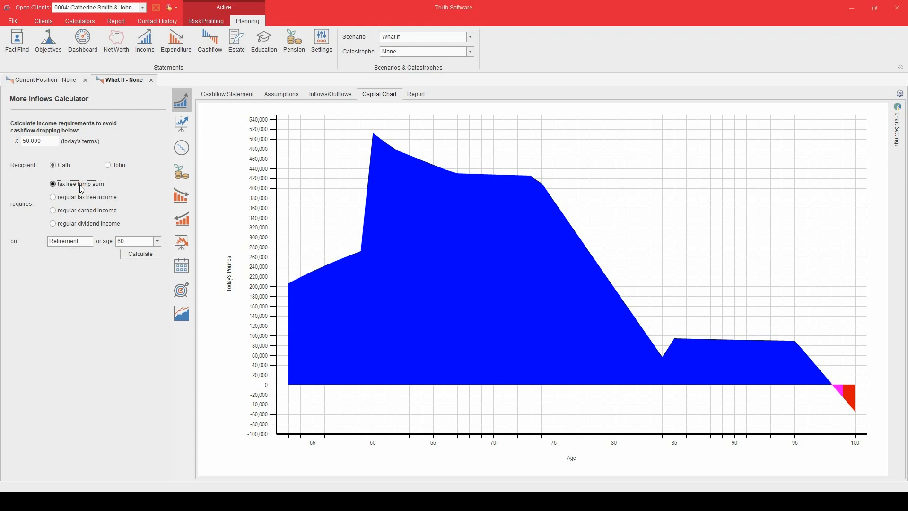
click(157, 241)
click(123, 259)
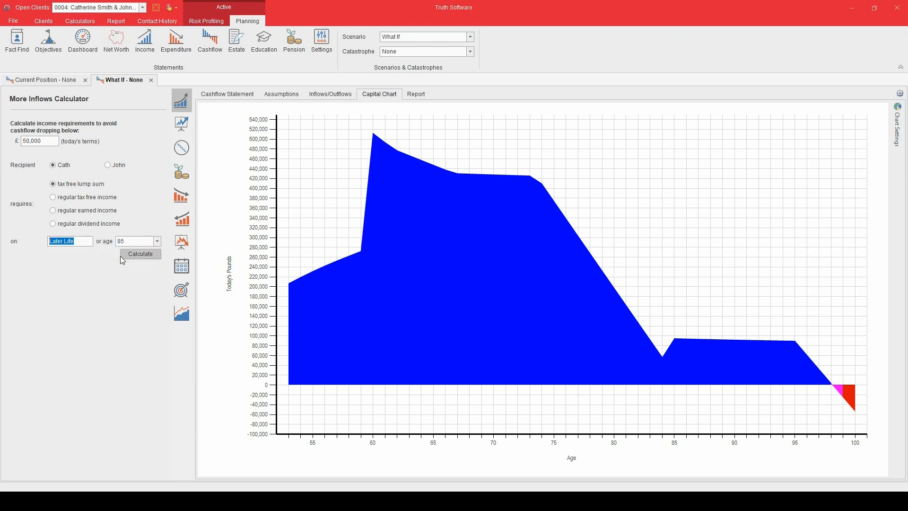
click(147, 253)
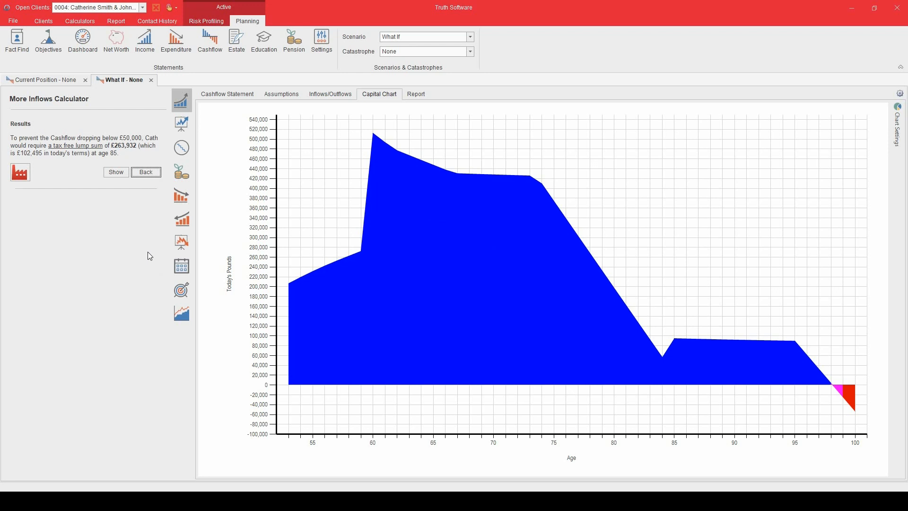
Examine the What If net worth statement at Later Life, comparing the main residence in today's and actual terms, and close the statement
click(118, 49)
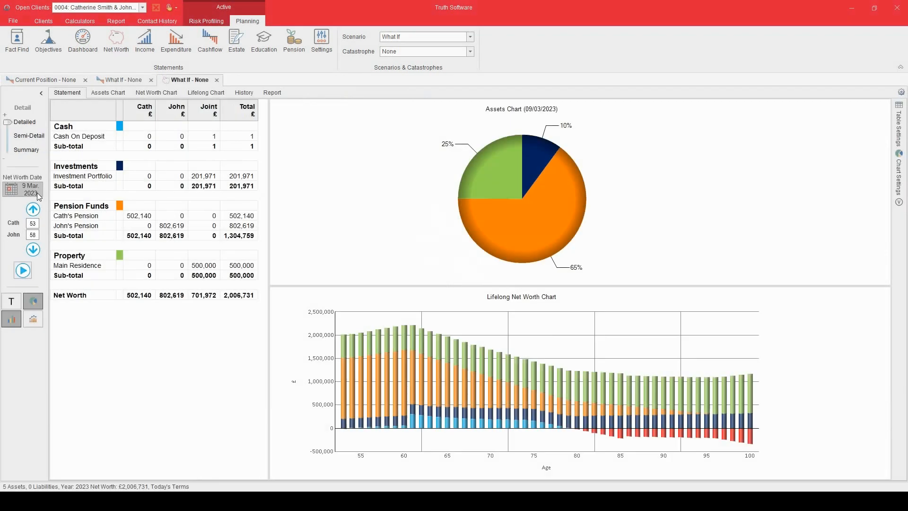
click(37, 192)
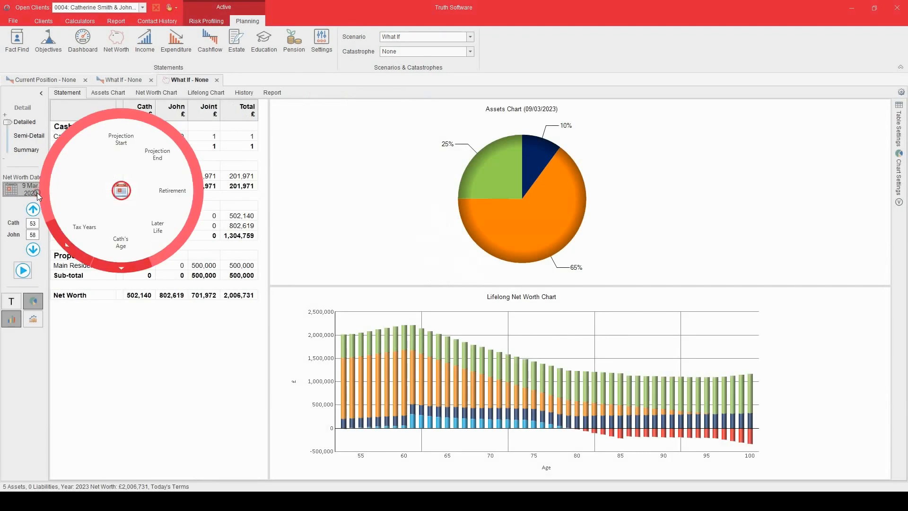
click(162, 231)
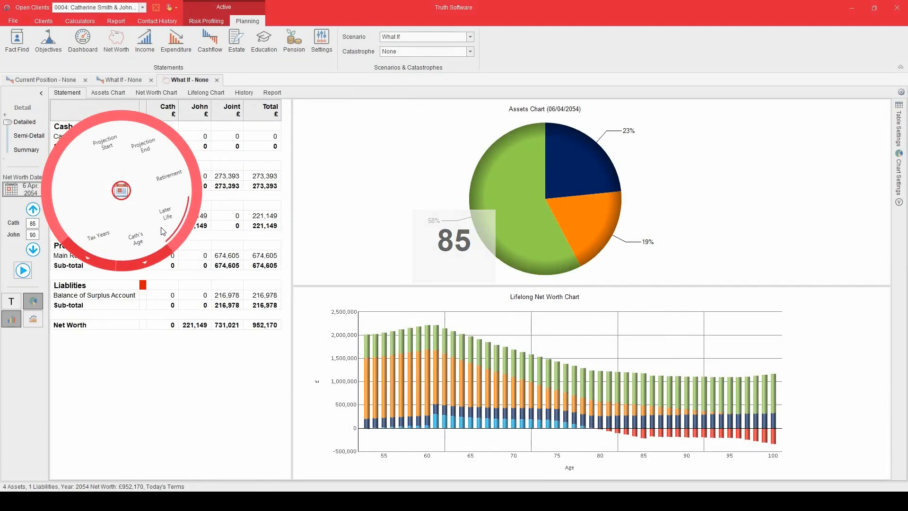
click(266, 258)
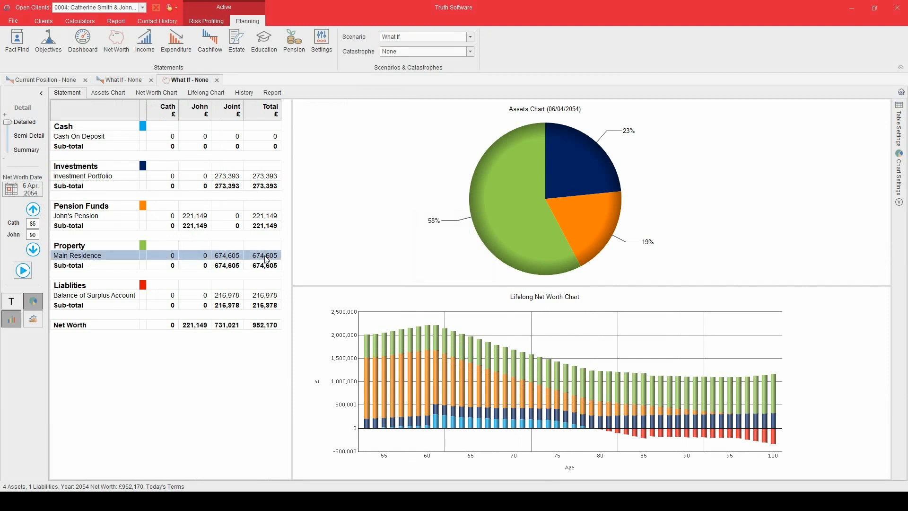
click(15, 302)
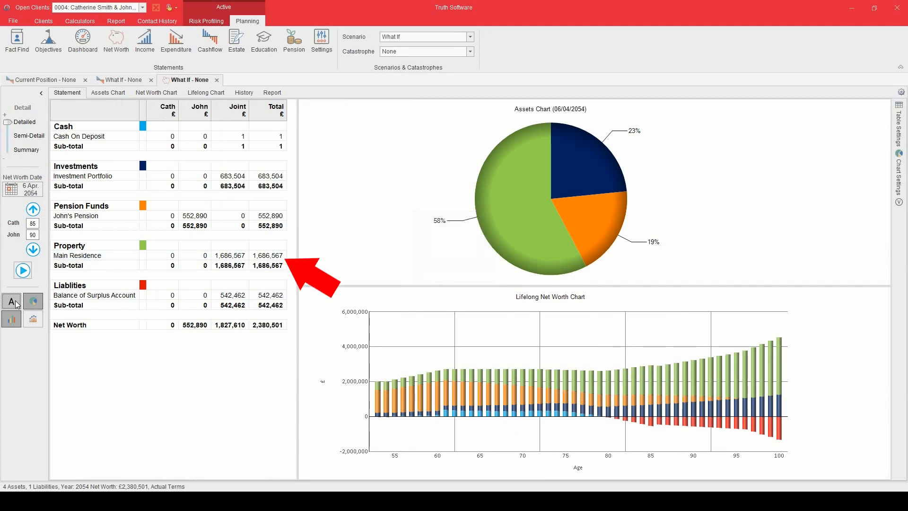
click(12, 301)
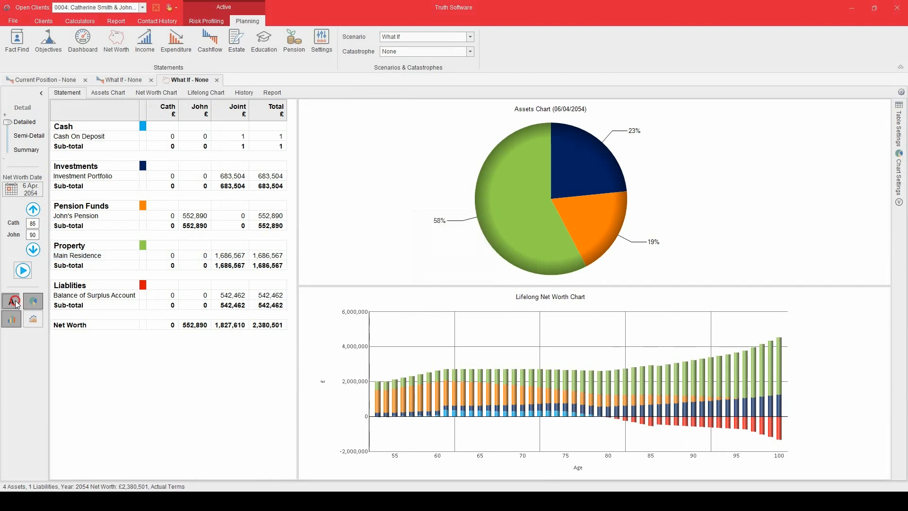
click(217, 79)
Show the lump sum's effect on the capital chart and remove the added tax free income item
click(112, 171)
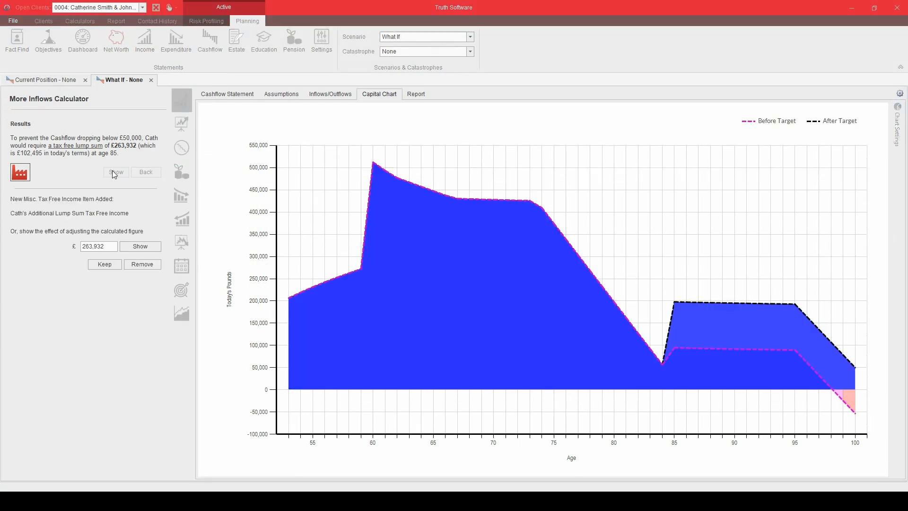
click(142, 264)
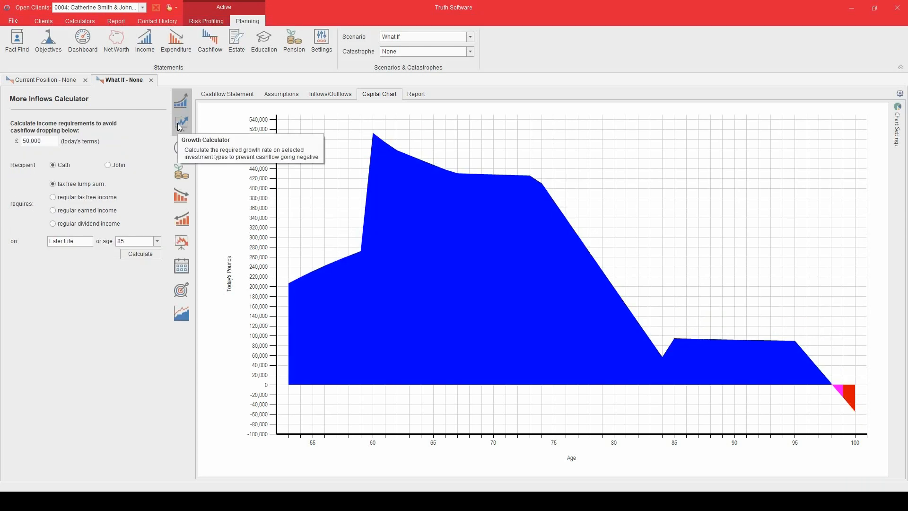
Calculate the additional growth rate on Unit Trusts and Personal Pensions needed to keep cashflow above £50,000, and show its effect on the chart
click(179, 125)
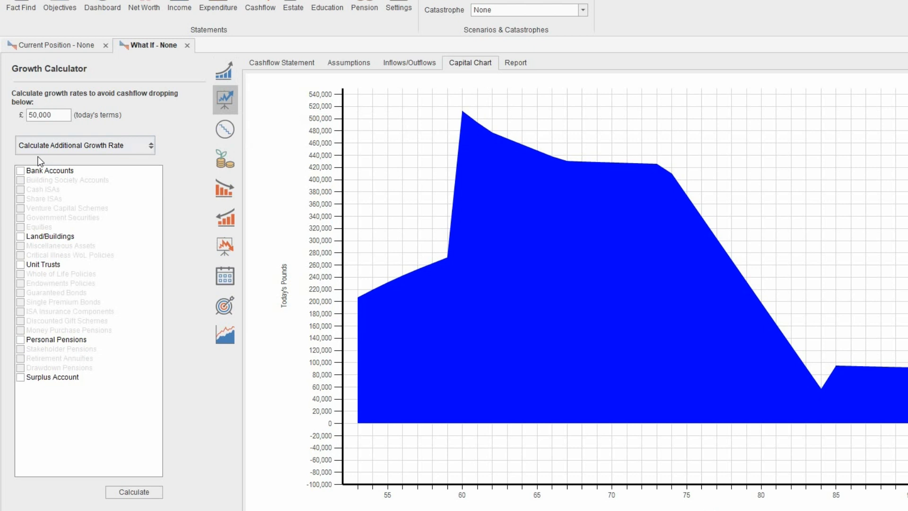
click(20, 265)
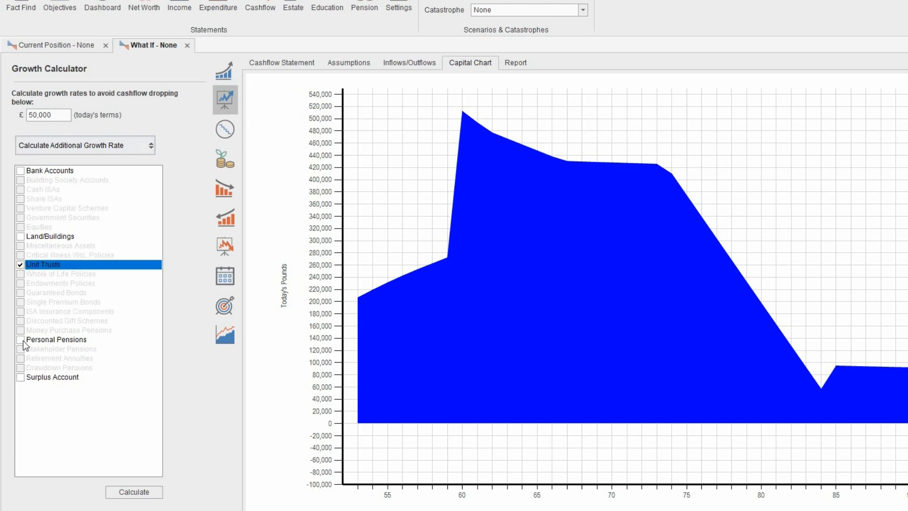
click(21, 340)
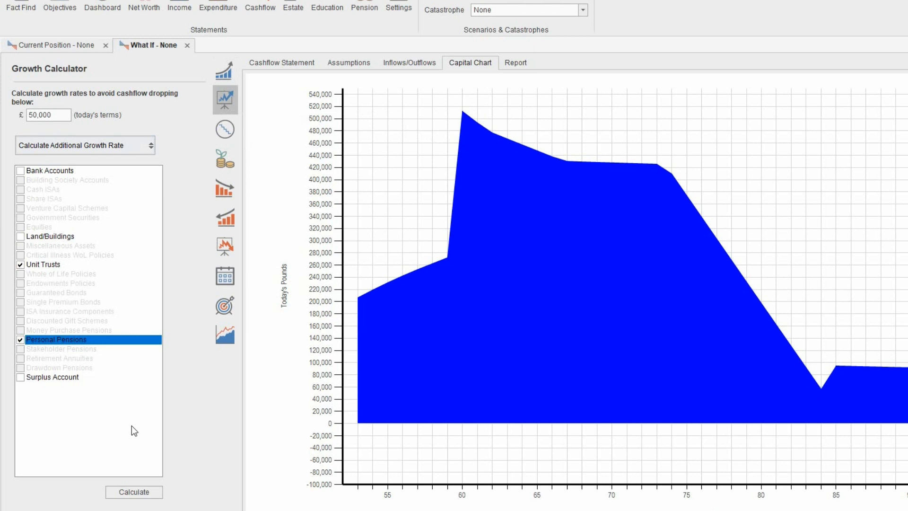
click(138, 495)
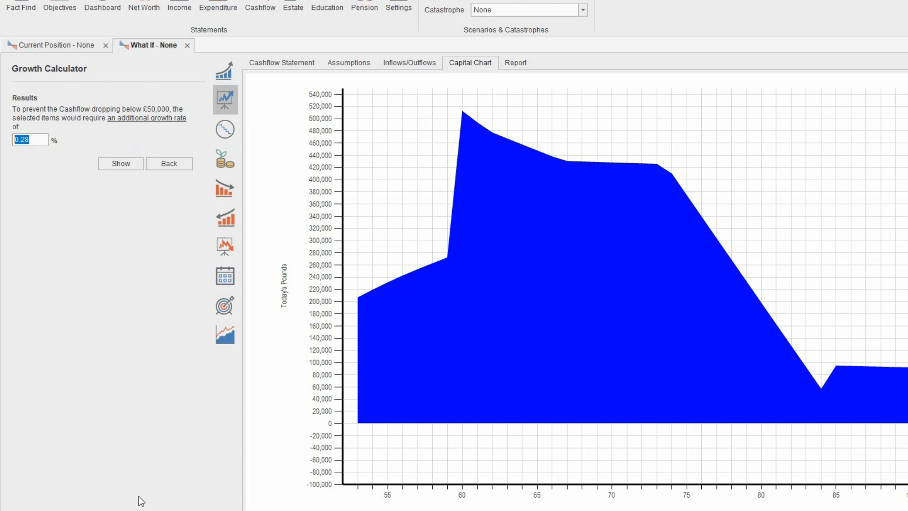
click(128, 167)
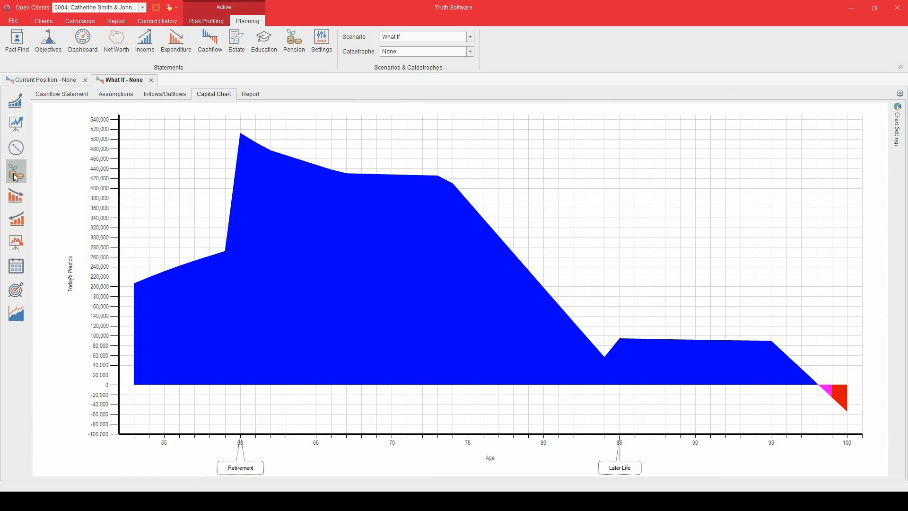
Start a pension calculation that targets a cashflow balance of £1 in today's terms at Projection End
click(16, 177)
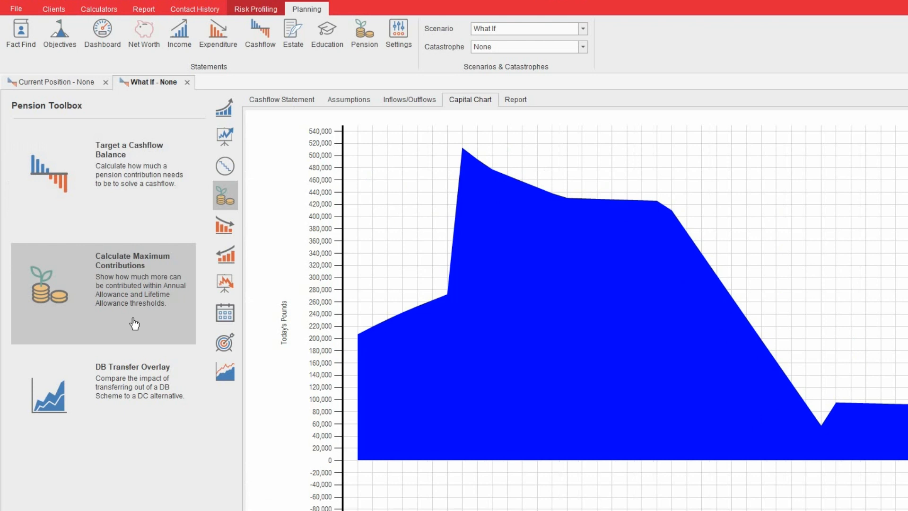
click(172, 206)
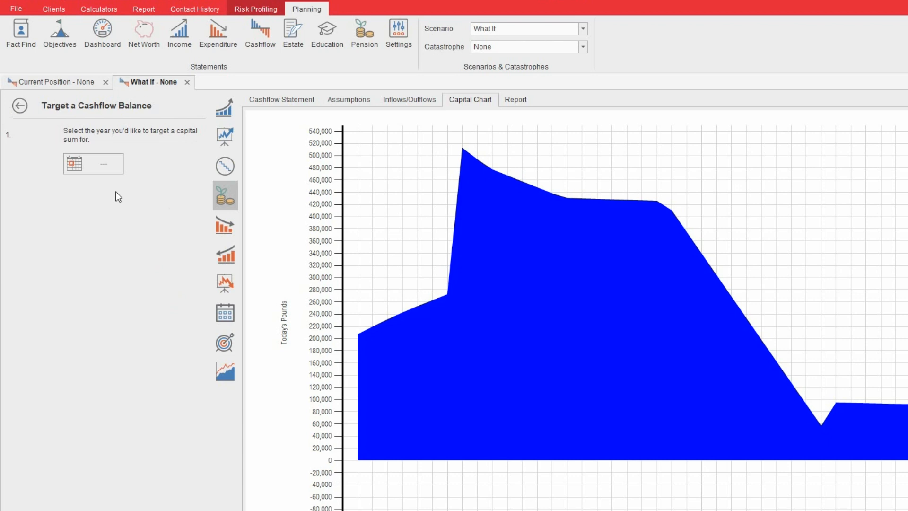
click(79, 166)
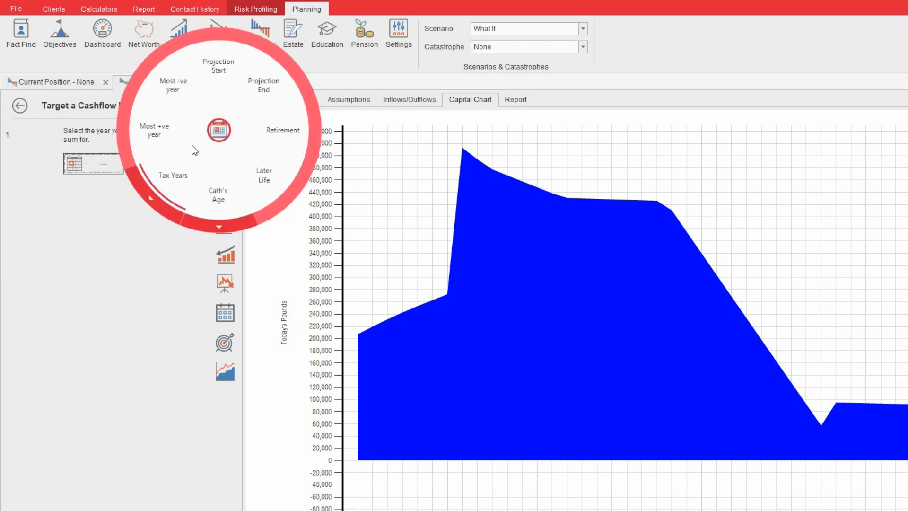
click(264, 96)
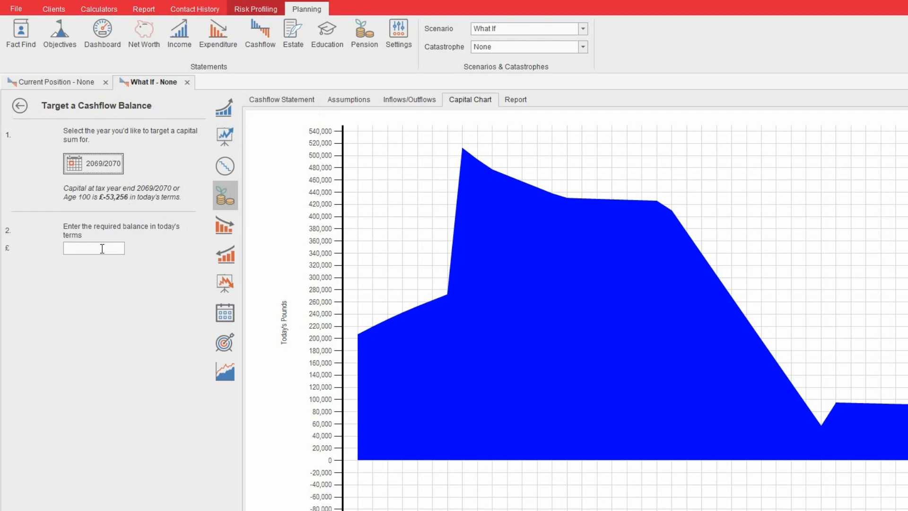
click(103, 248)
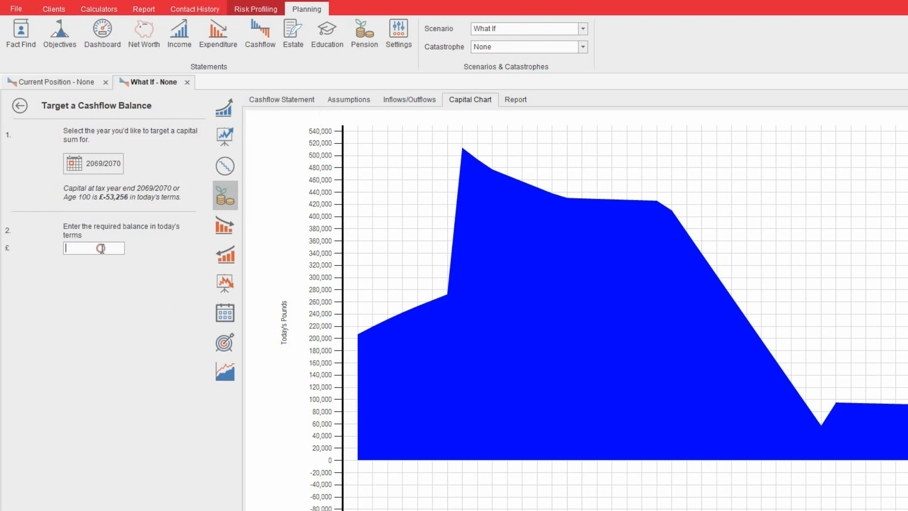
text(1)
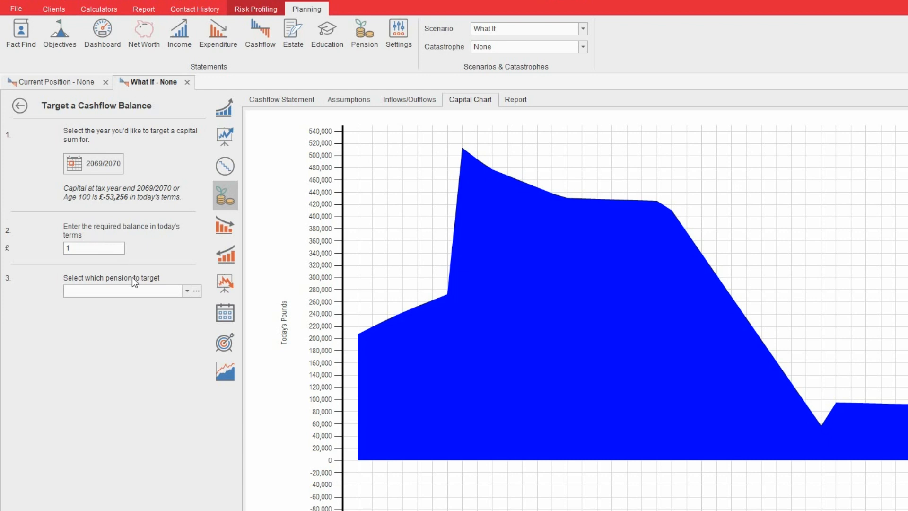
Target the female client's pension, keeping the additional contributions paid by Employer and ending them at Retirement, age 60
click(164, 292)
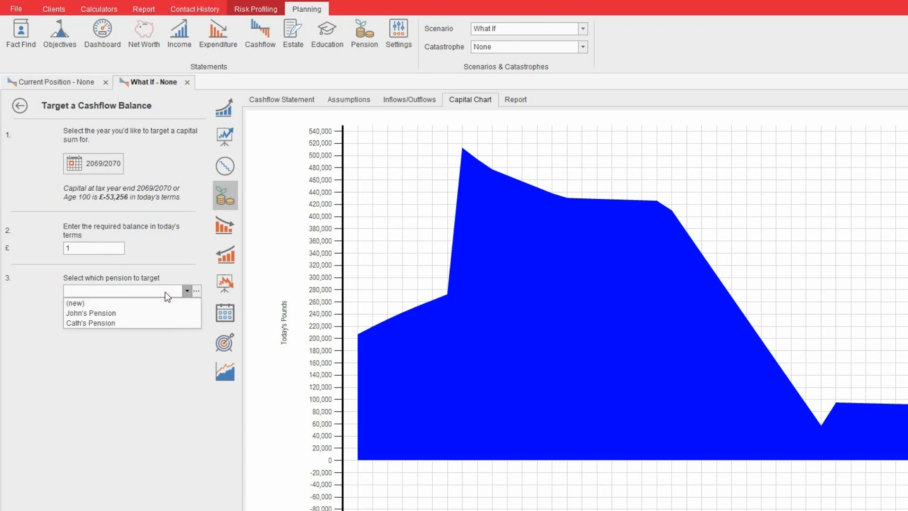
click(106, 323)
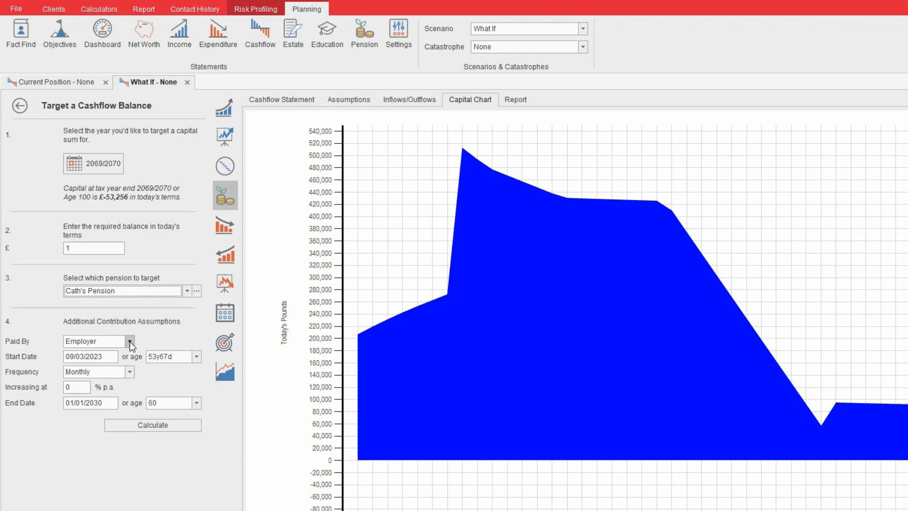
click(130, 342)
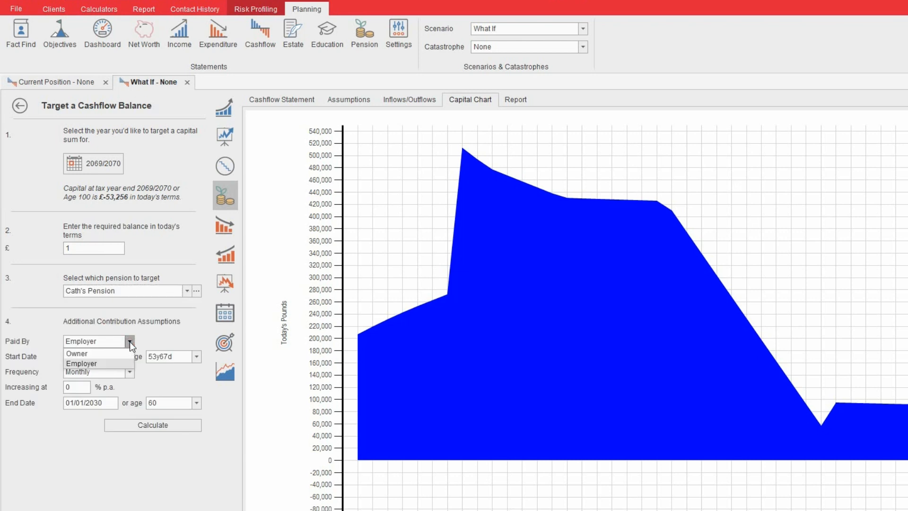
click(129, 342)
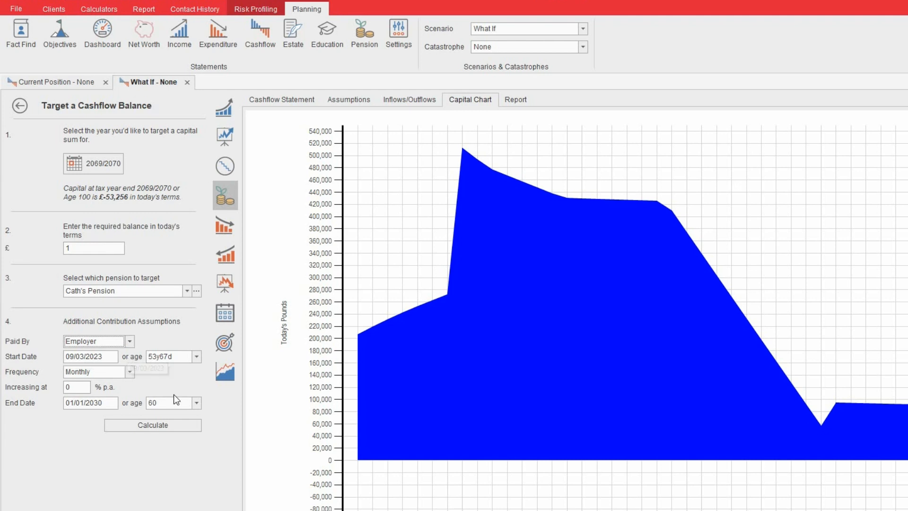
click(195, 403)
click(147, 413)
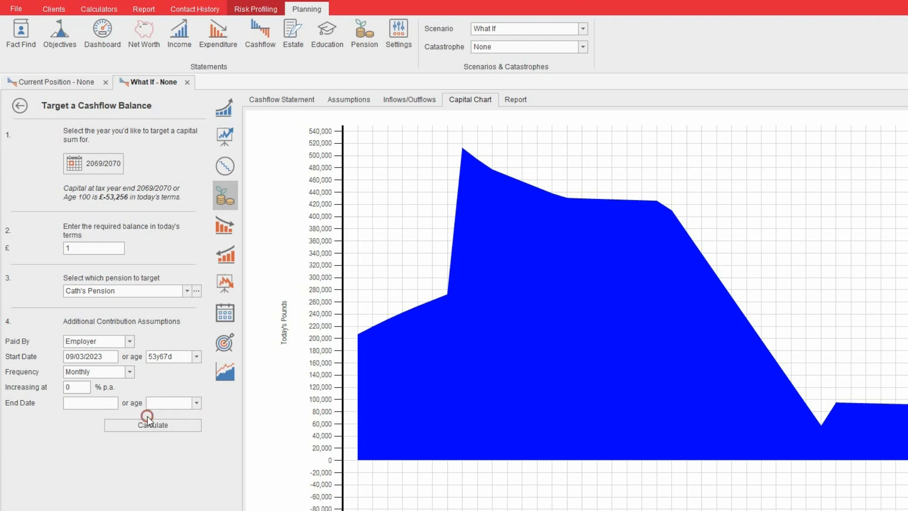
Calculate the additional pension contribution required and keep it in the What If scenario
click(150, 426)
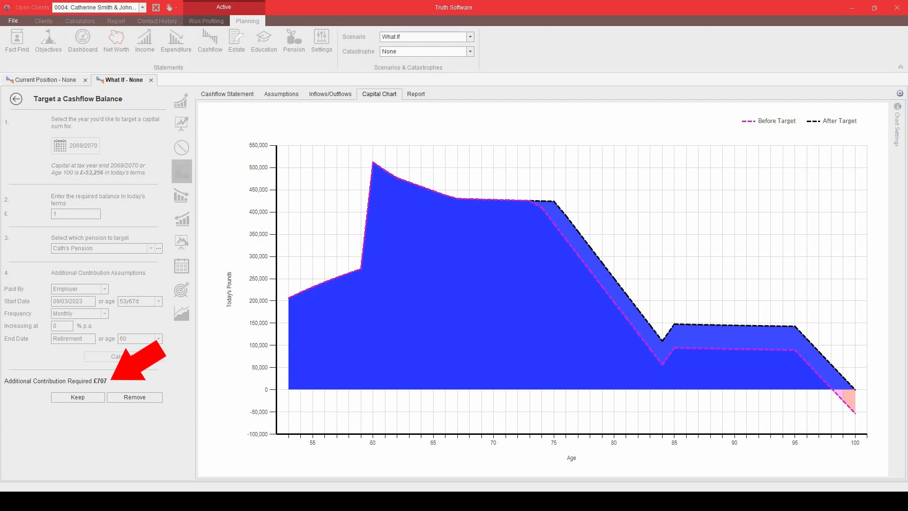
click(93, 397)
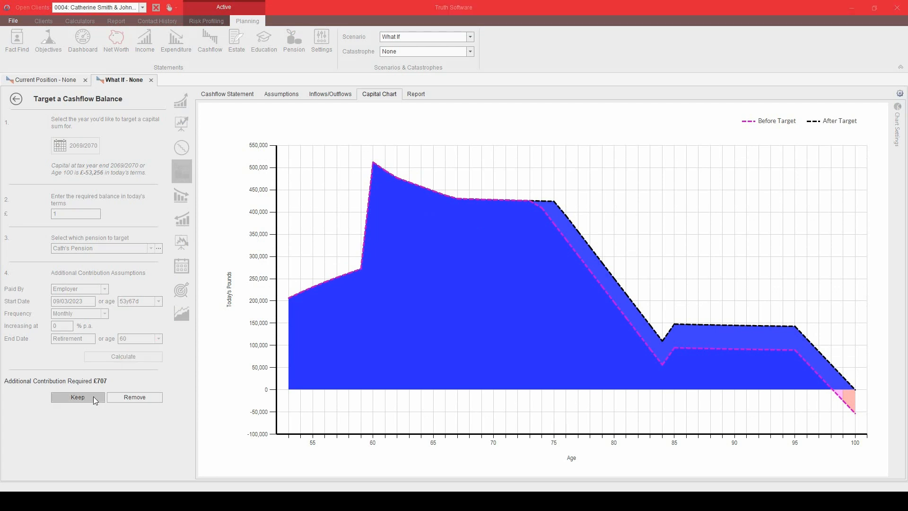
click(93, 397)
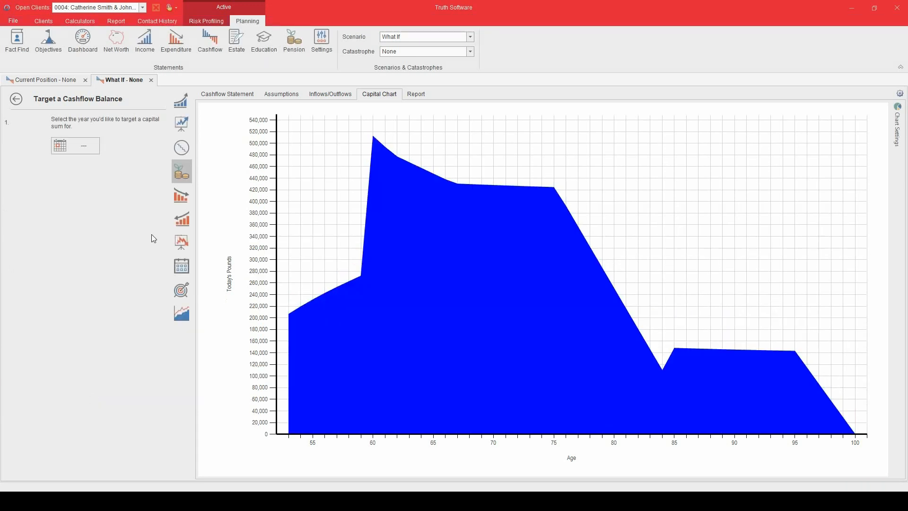
Close the pension toolbox and overlay the Current Position scenario on the What If capital chart
click(184, 172)
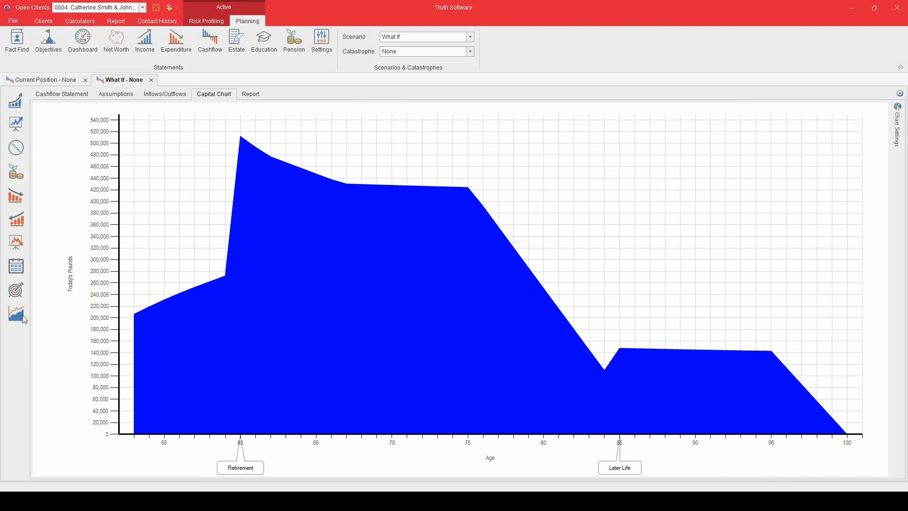
click(21, 315)
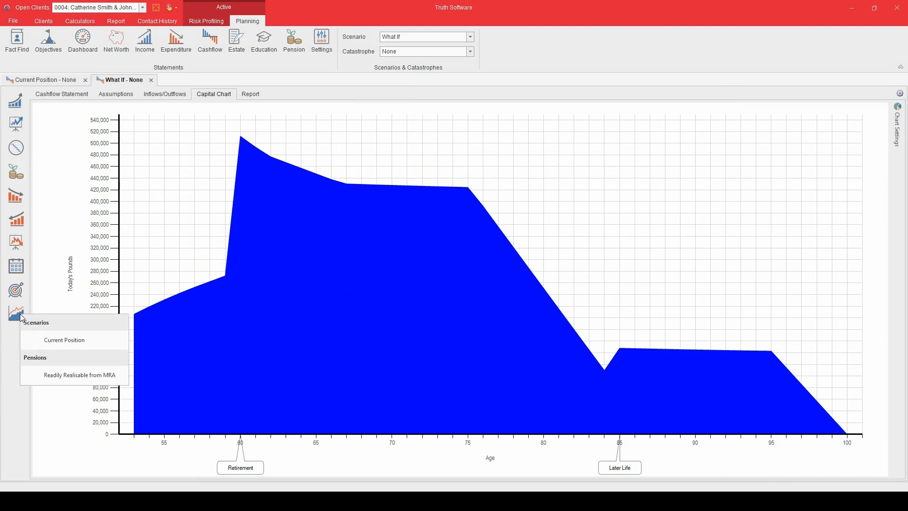
click(68, 340)
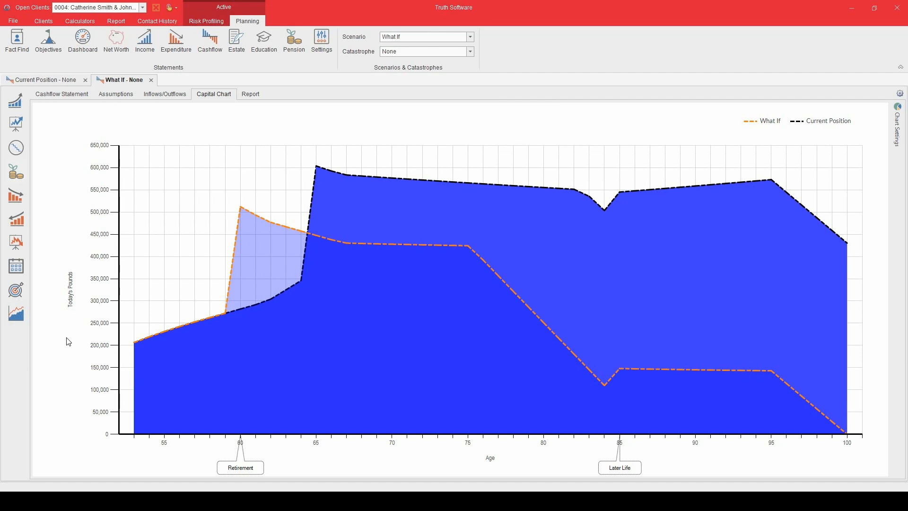
Open the client's reporting options
click(118, 20)
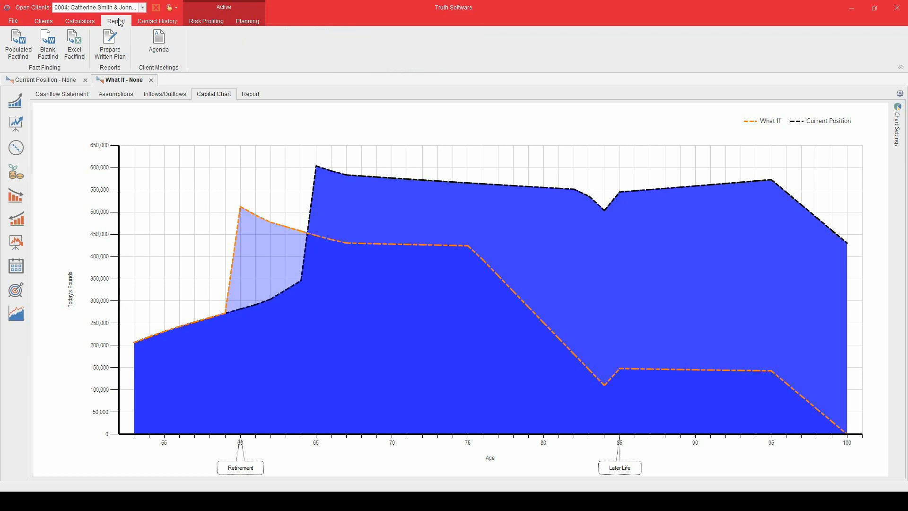